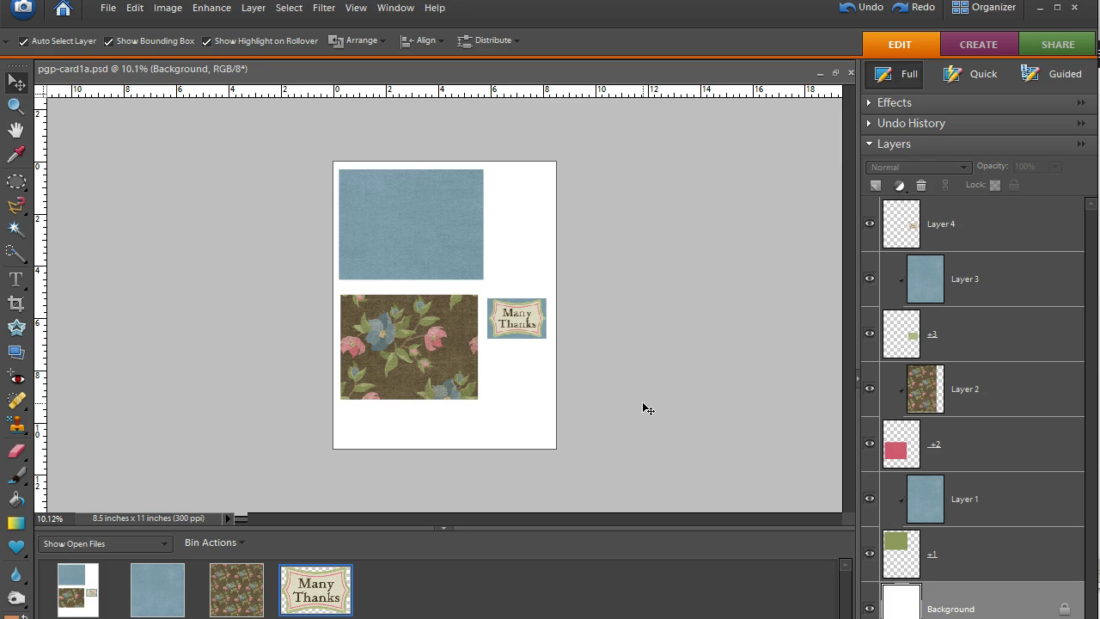
pyautogui.click(628, 345)
pyautogui.click(634, 353)
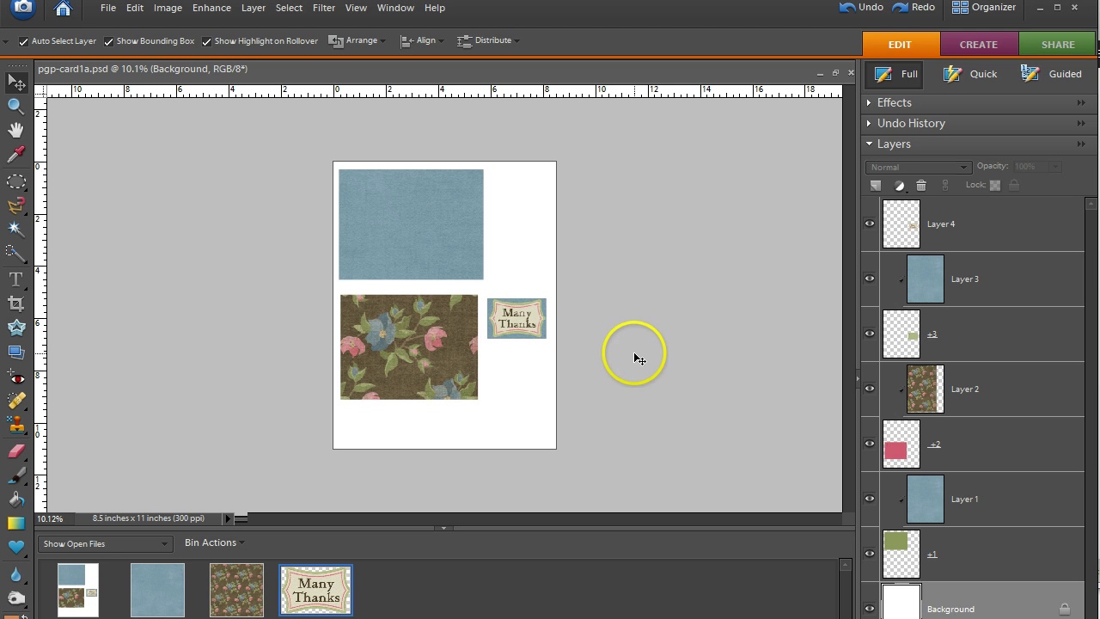
pyautogui.click(639, 326)
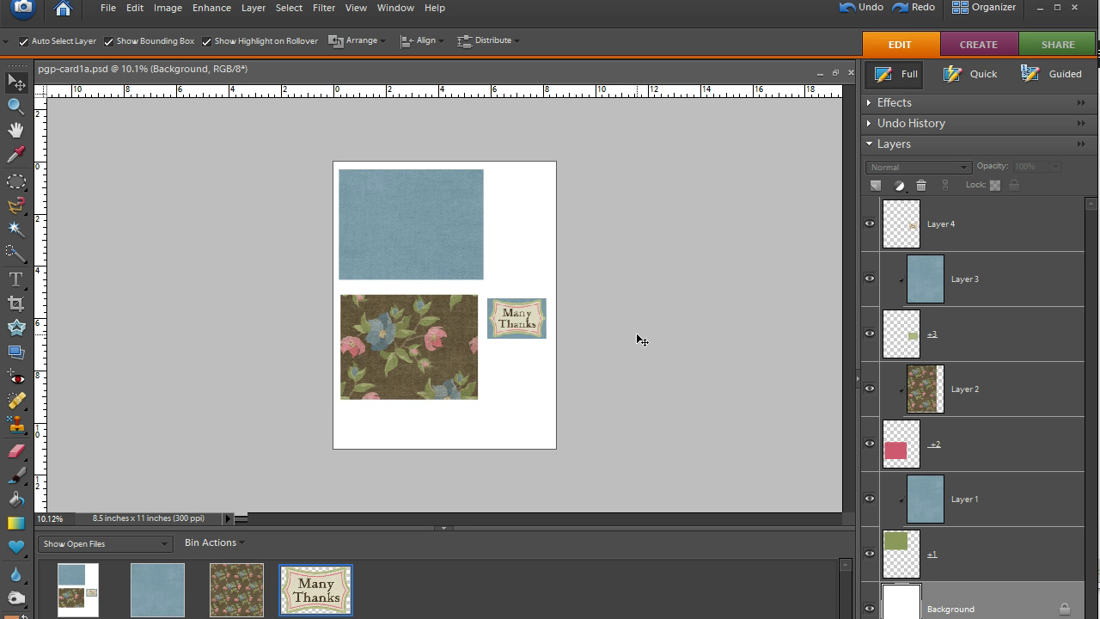
pyautogui.click(628, 341)
pyautogui.click(623, 351)
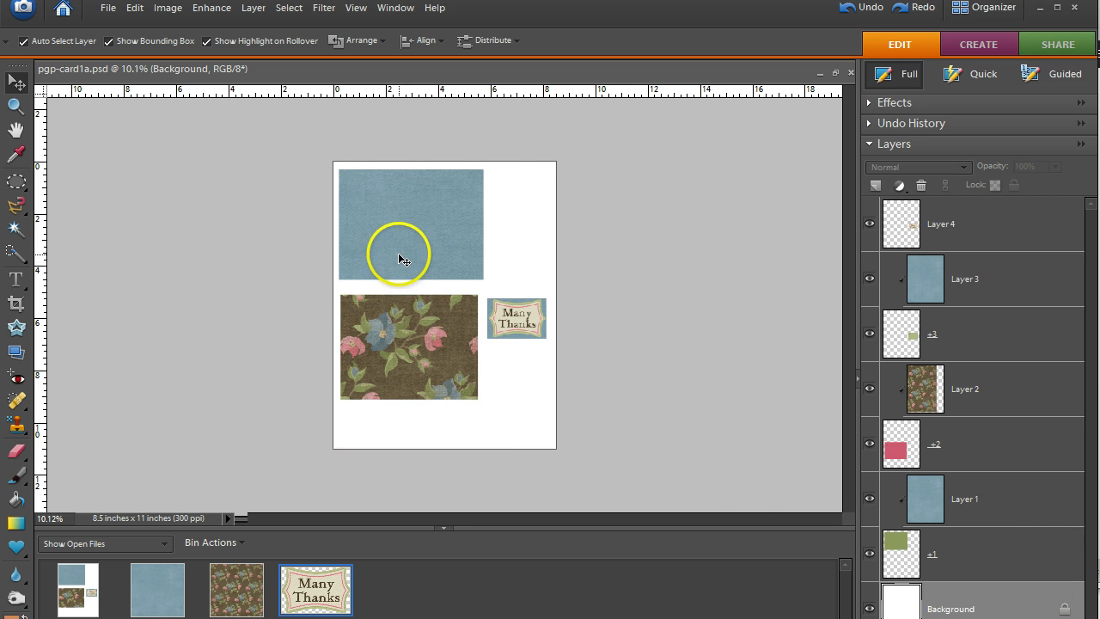
# - Merge the blue paper Layer 1 with its clipping shape layer +1 into a single layer
pyautogui.click(411, 228)
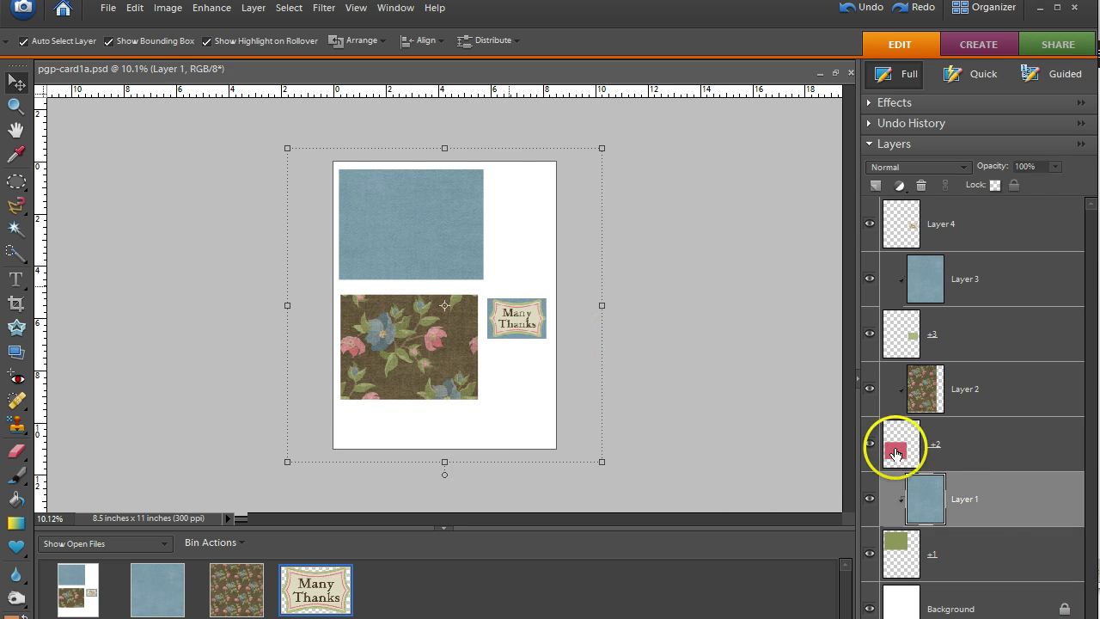
pyautogui.click(988, 549)
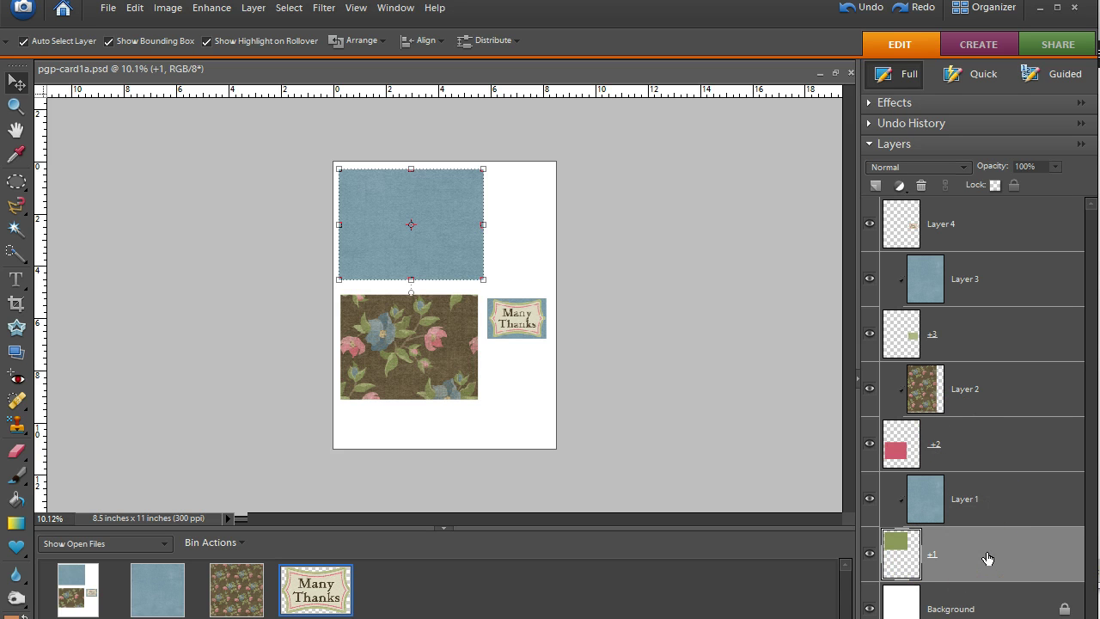
pyautogui.moveTo(987, 559); pyautogui.dragTo(1000, 507)
pyautogui.click(998, 502)
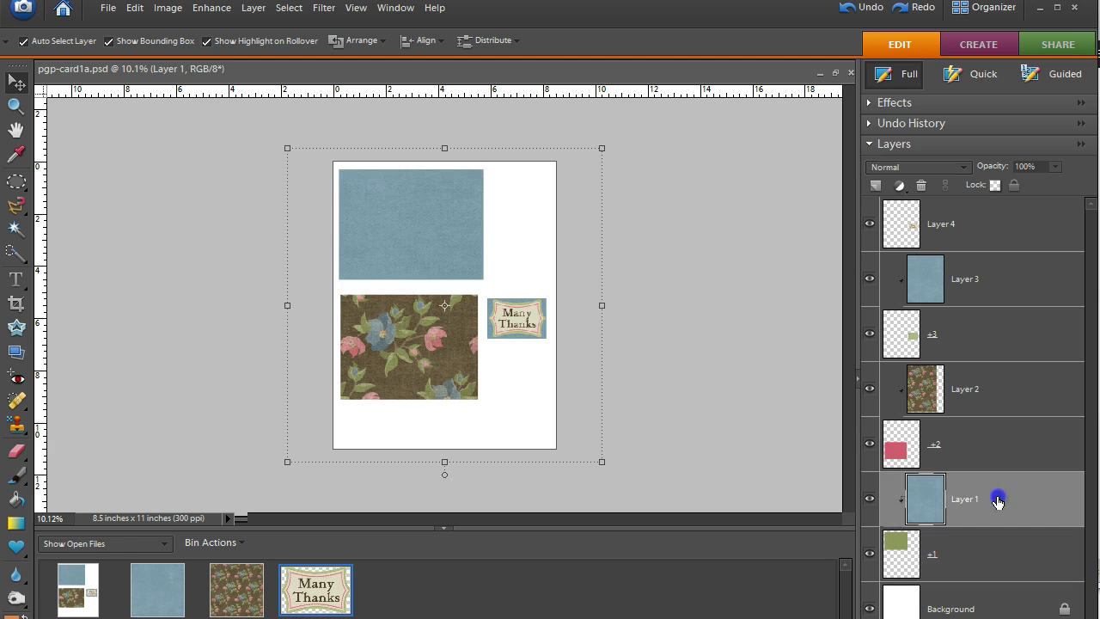
pyautogui.moveTo(997, 550); pyautogui.dragTo(986, 559)
pyautogui.keyDown('shift'); pyautogui.click(985, 547); pyautogui.keyUp('shift')
pyautogui.click(986, 502)
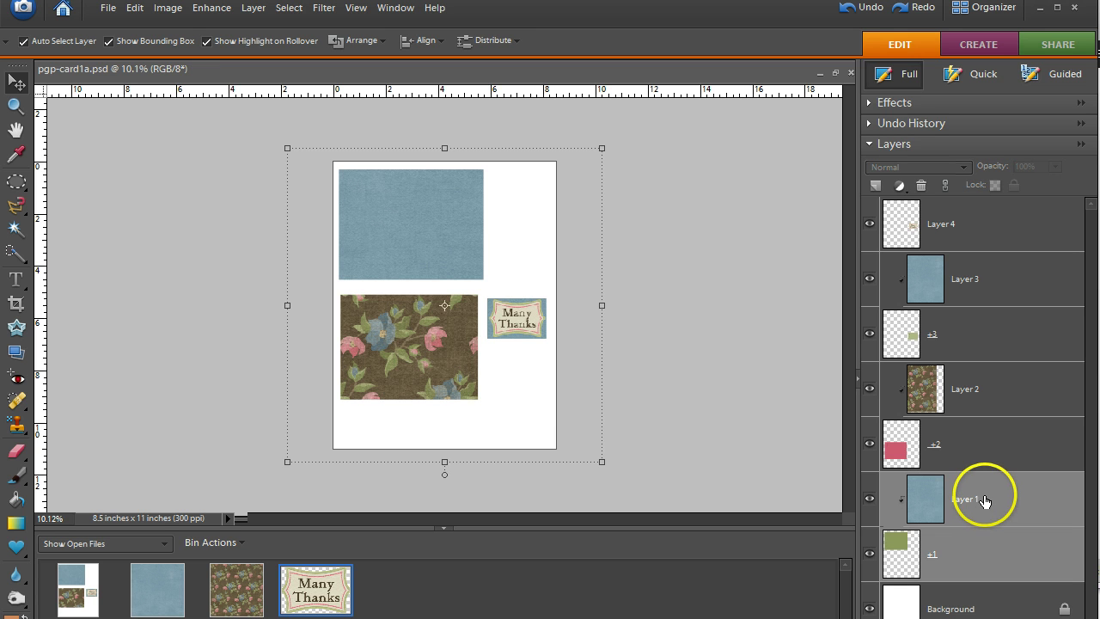
pyautogui.rightClick(986, 501)
pyautogui.click(1017, 457)
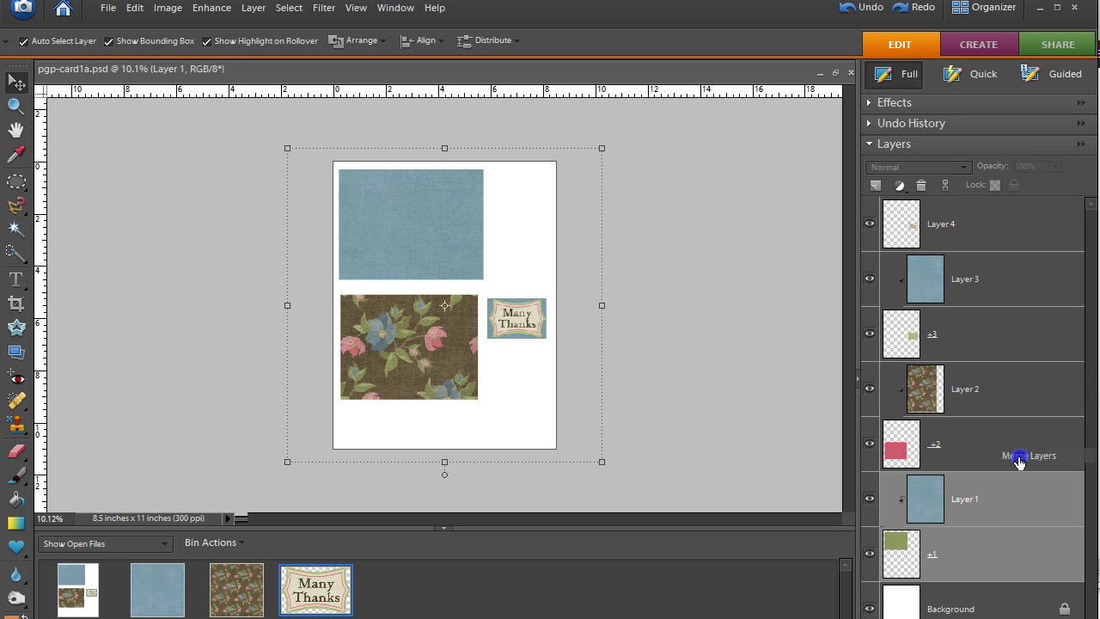
pyautogui.click(1018, 507)
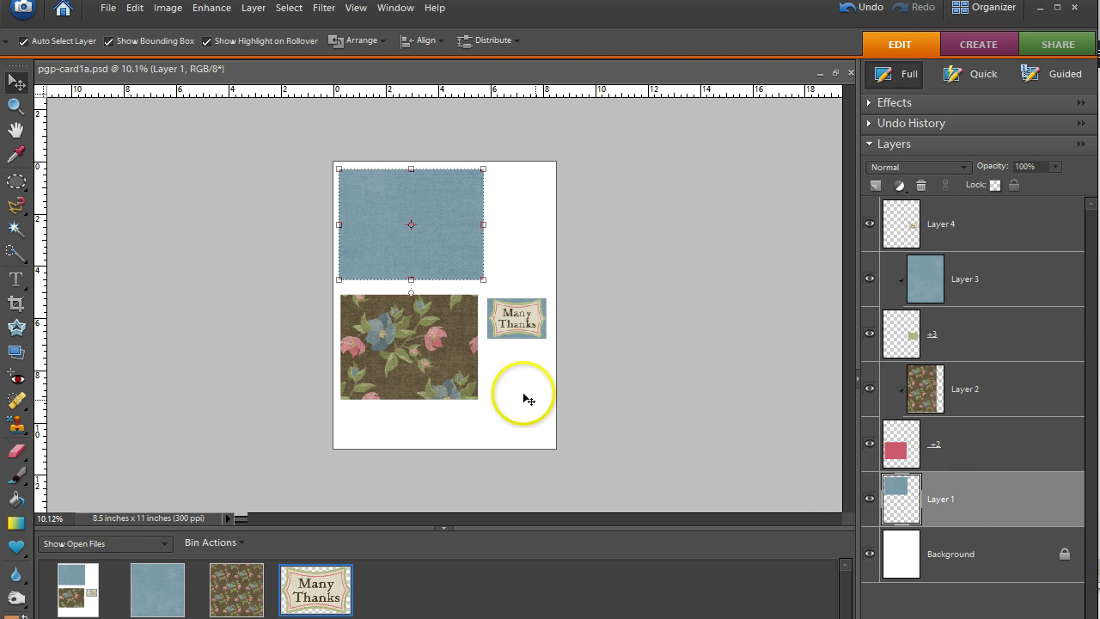
# - Shift the floral paper on Layer 2 slightly left within its clipping shape to reposition the flower pattern
pyautogui.click(976, 439)
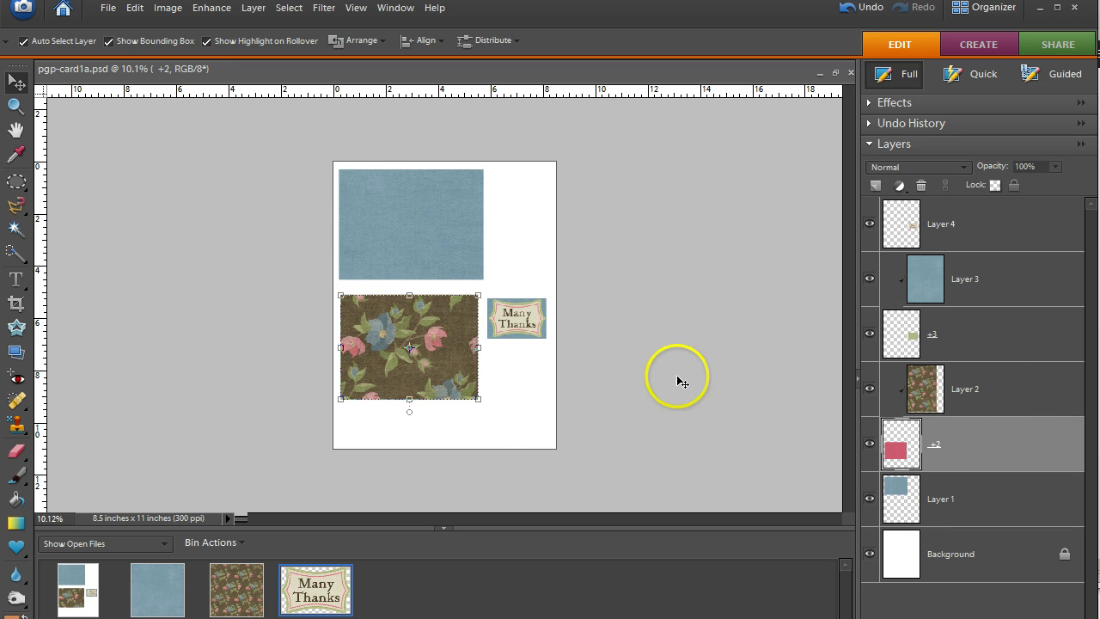
pyautogui.click(398, 344)
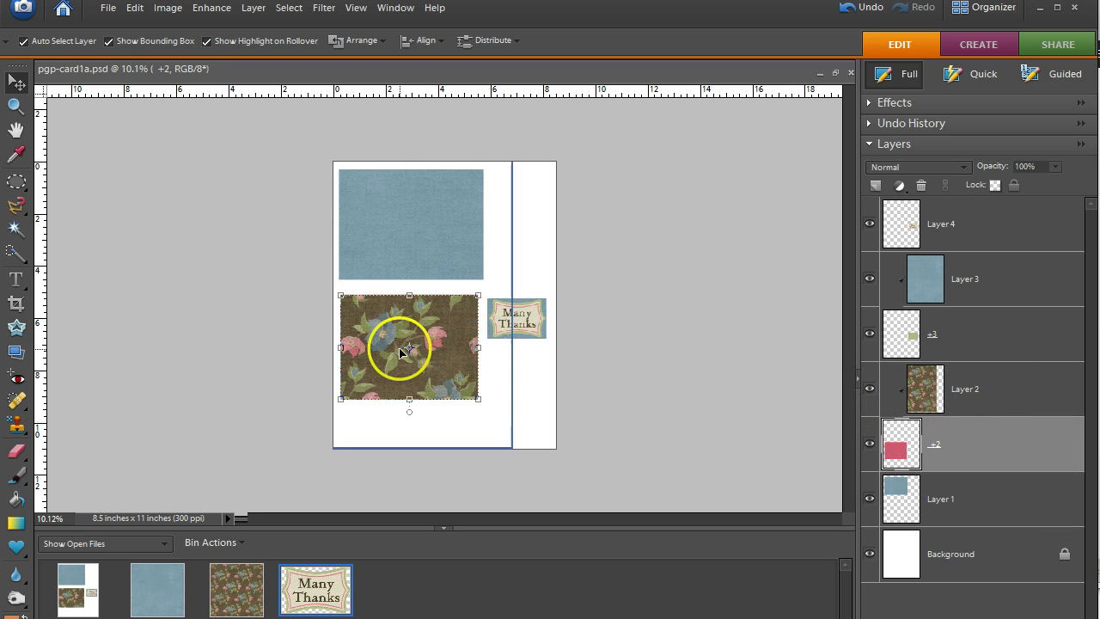
pyautogui.moveTo(400, 346); pyautogui.dragTo(383, 336)
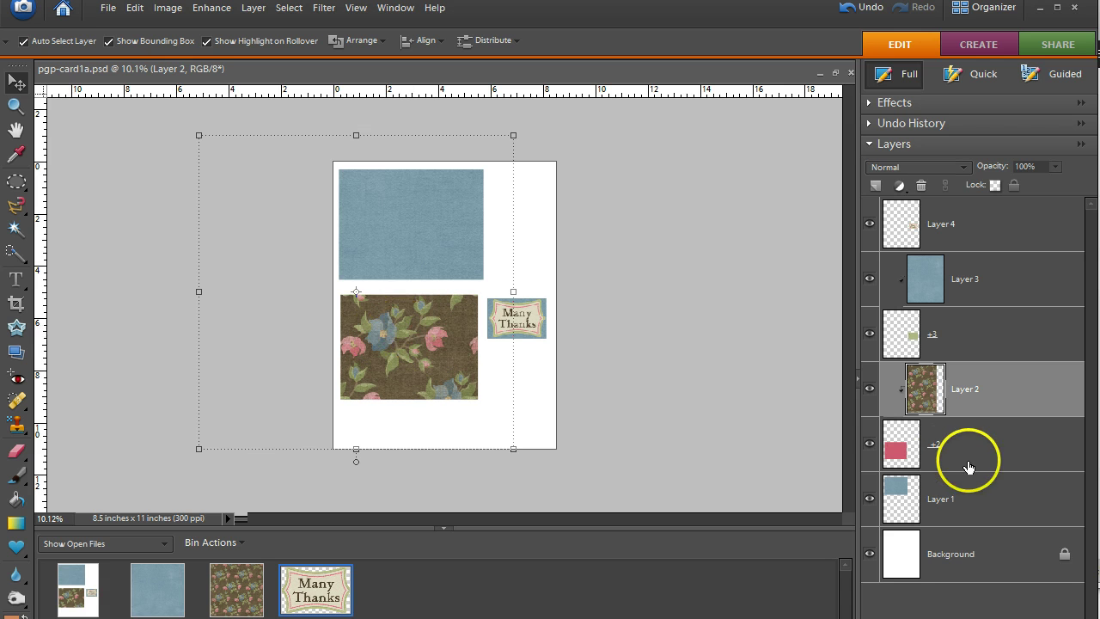
pyautogui.click(402, 333)
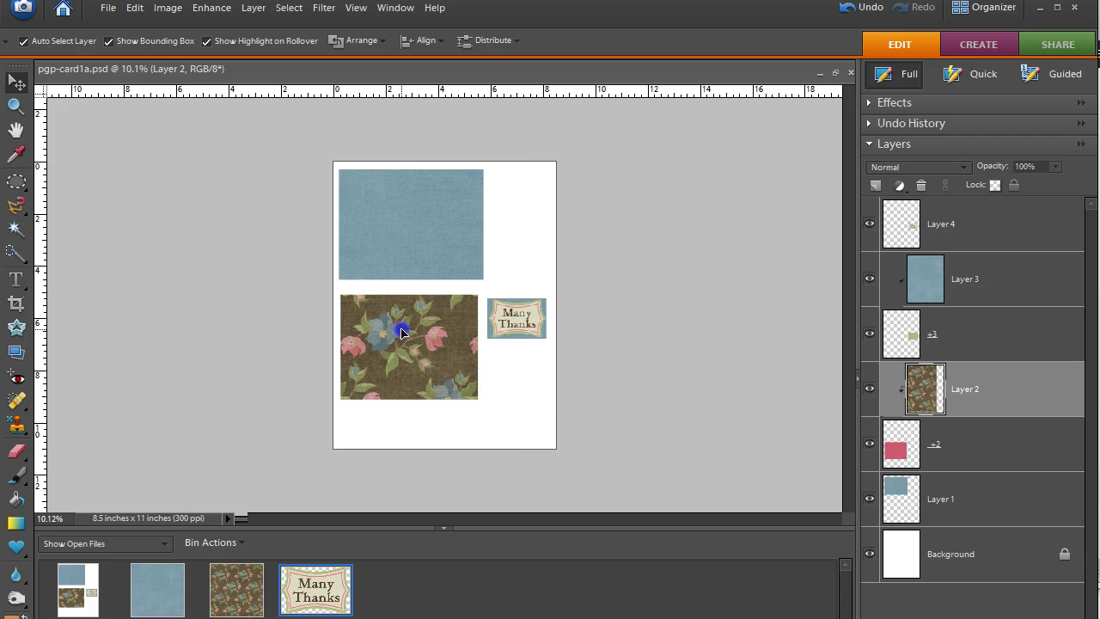
pyautogui.moveTo(401, 333); pyautogui.dragTo(394, 326)
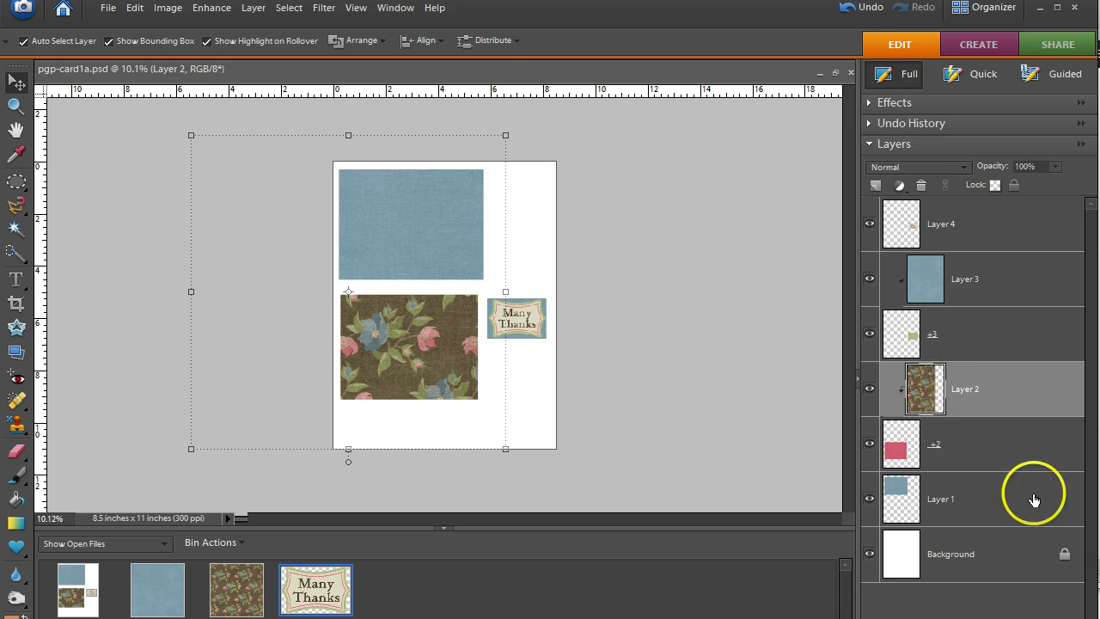
# - Merge the floral paper Layer 2 with its clipping shape layer +2
pyautogui.click(1023, 397)
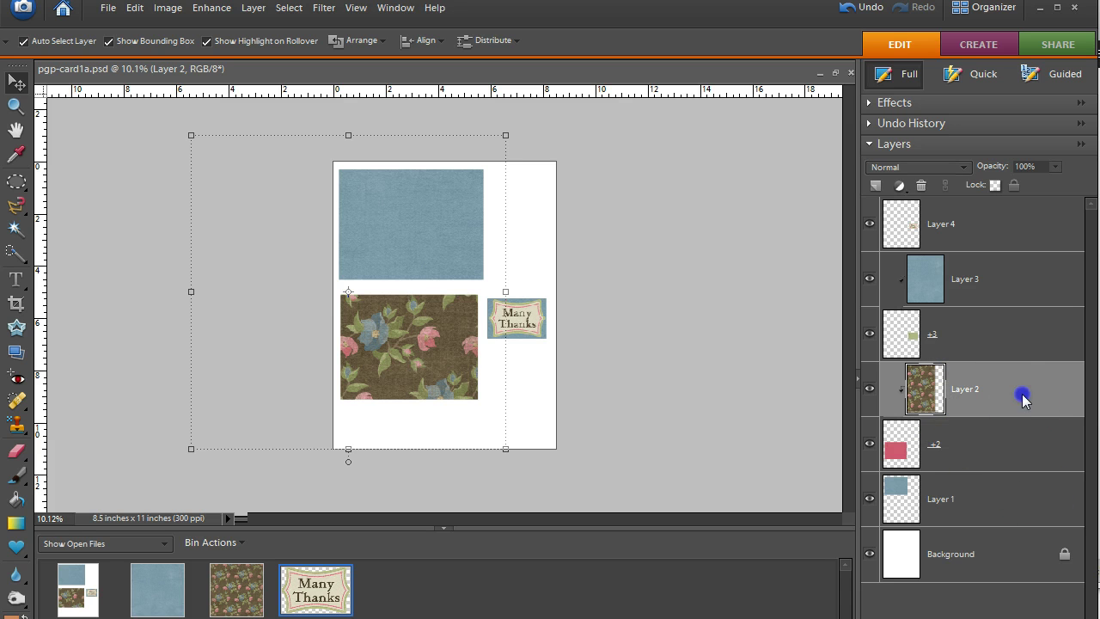
pyautogui.keyDown('ctrl'); pyautogui.click(1011, 446); pyautogui.keyUp('ctrl')
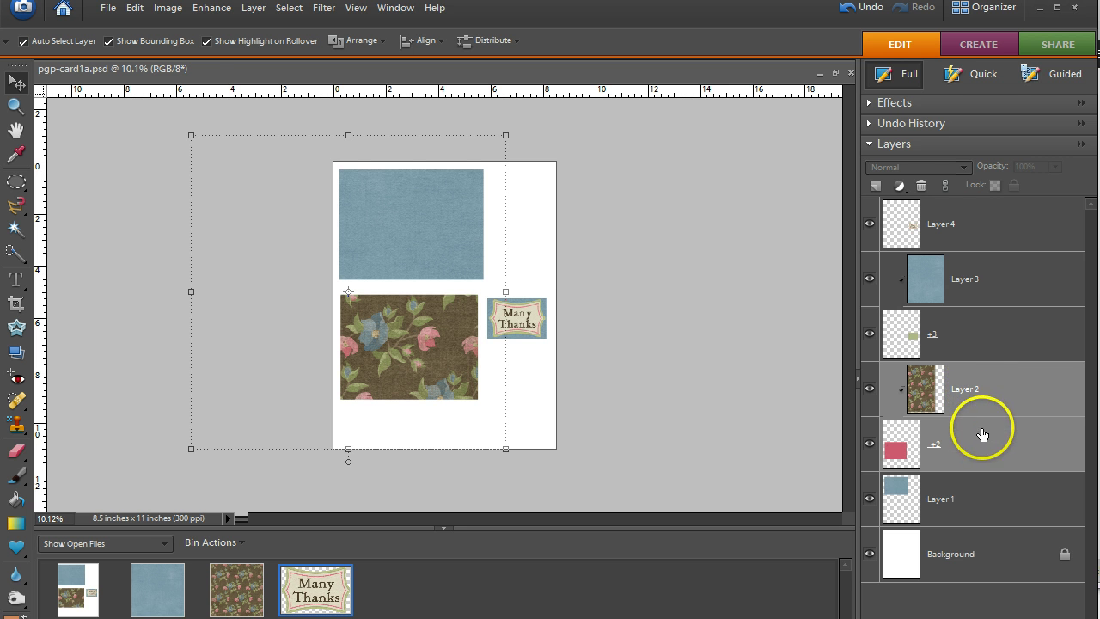
pyautogui.rightClick(982, 435)
pyautogui.click(1009, 389)
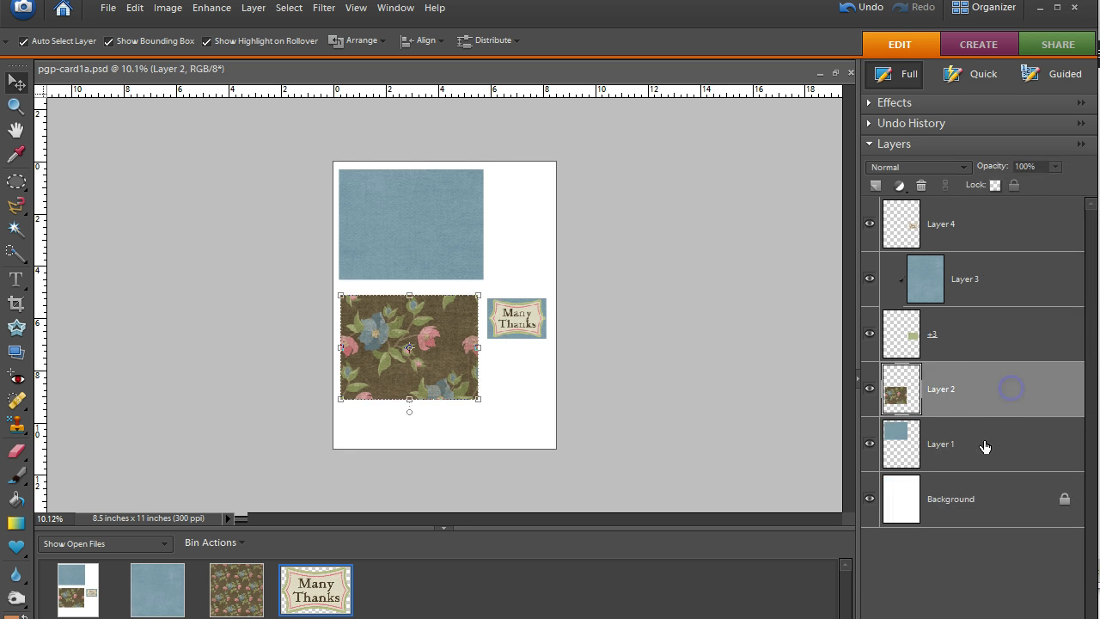
# - Merge the blue paper Layer 3 with its clipping shape layer +3, and leave the Background layer selected
pyautogui.click(1000, 276)
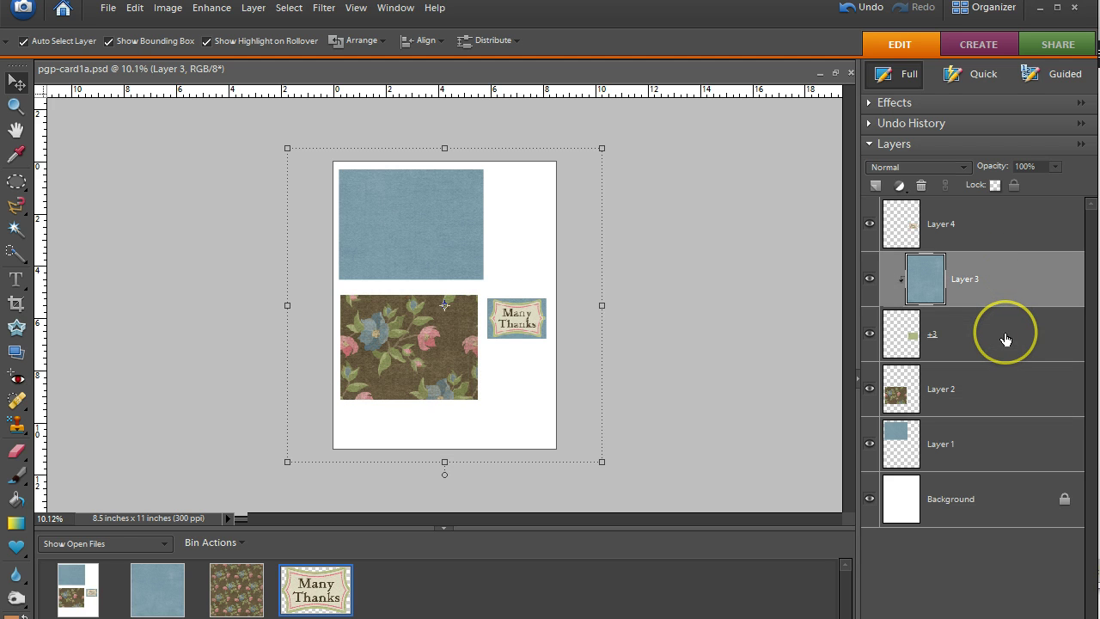
pyautogui.keyDown('shift'); pyautogui.click(1005, 338); pyautogui.keyUp('shift')
pyautogui.moveTo(970, 277); pyautogui.dragTo(974, 308)
pyautogui.rightClick(980, 293)
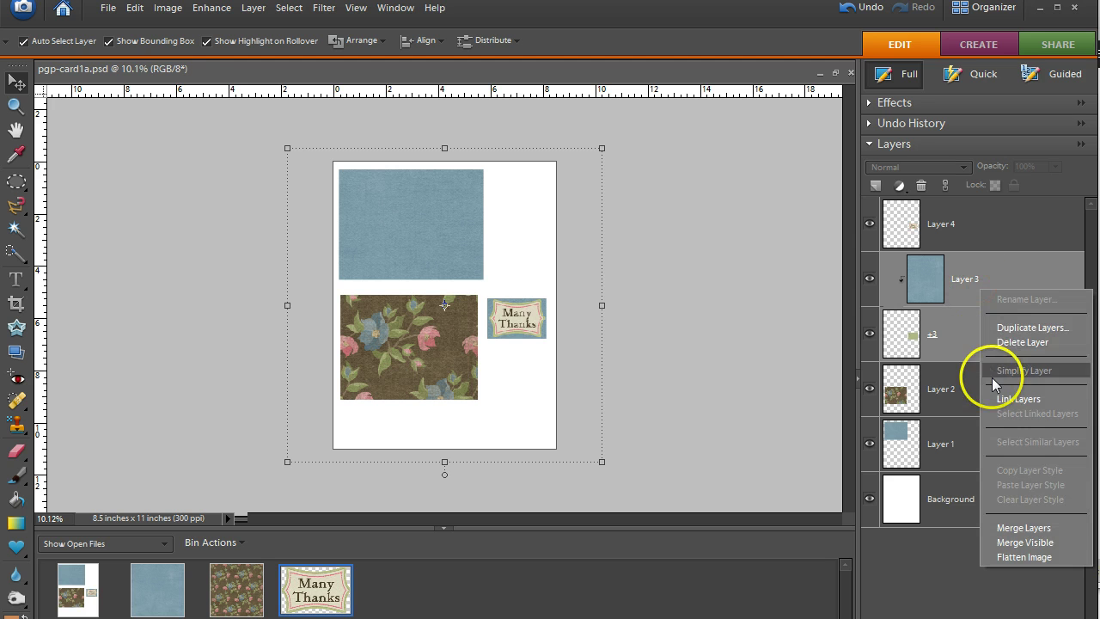
pyautogui.click(1014, 527)
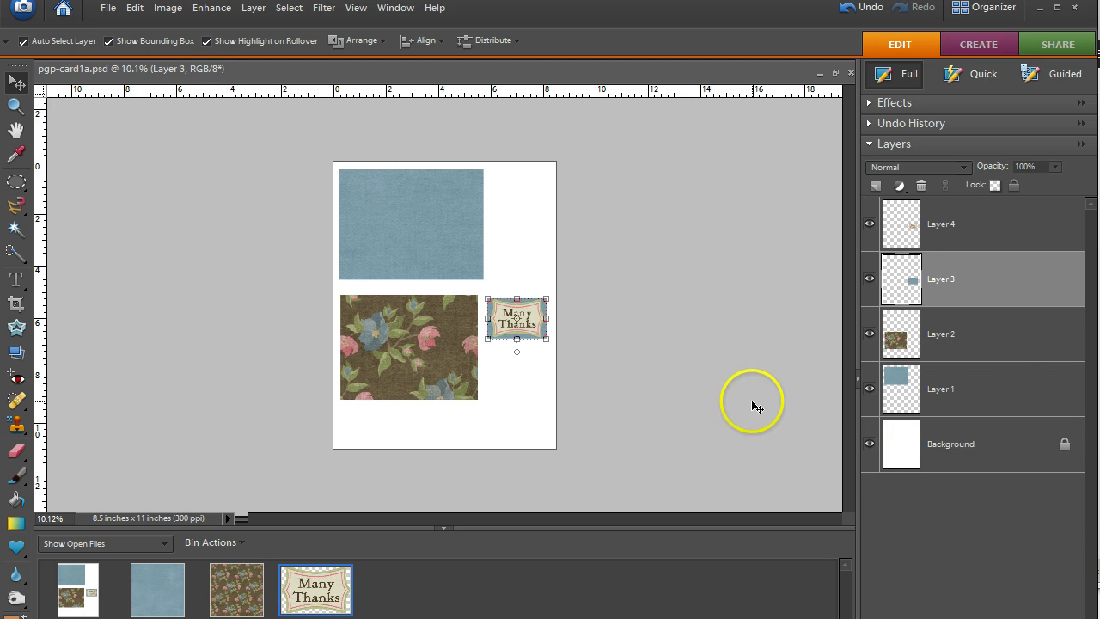
pyautogui.click(1046, 353)
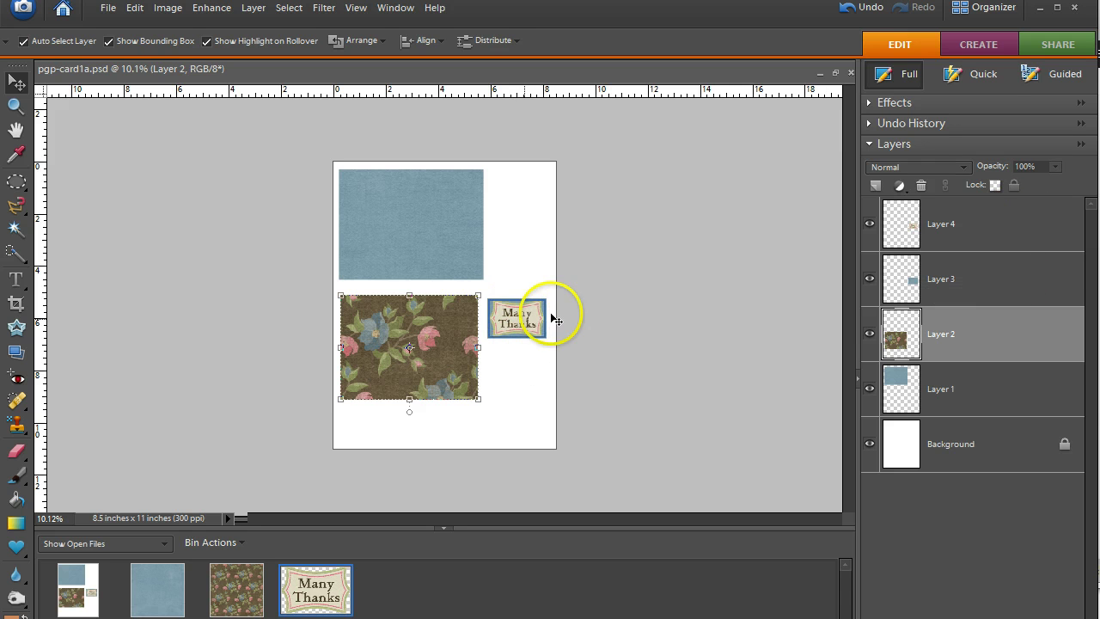
pyautogui.click(498, 432)
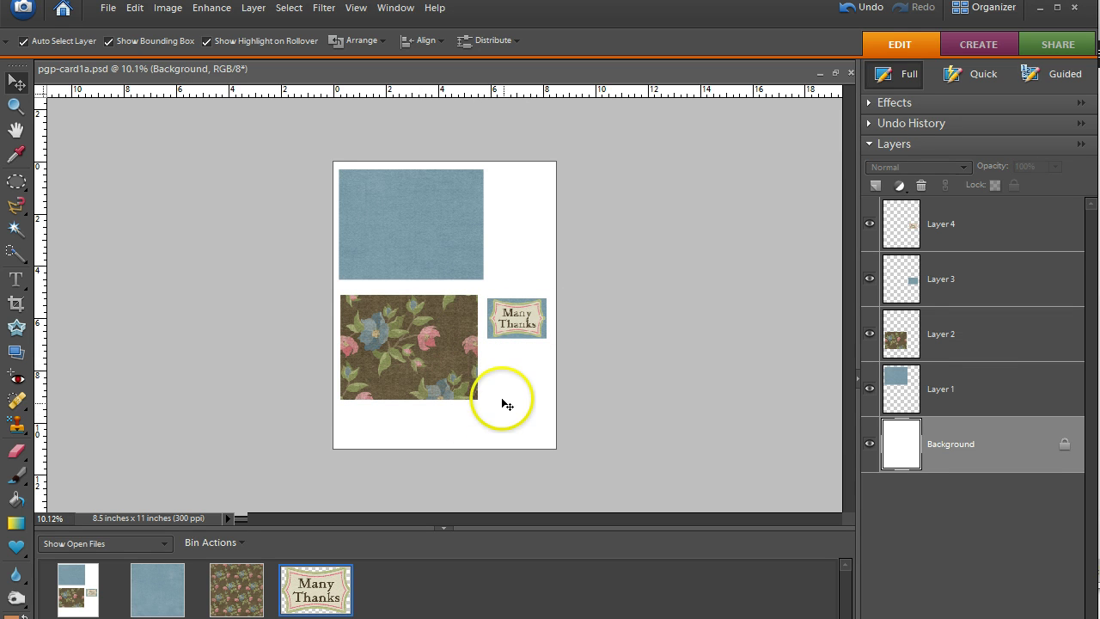
# - Save the layered card as pgp-card1a.psd in the wip folder, replacing the existing file
pyautogui.click(109, 7)
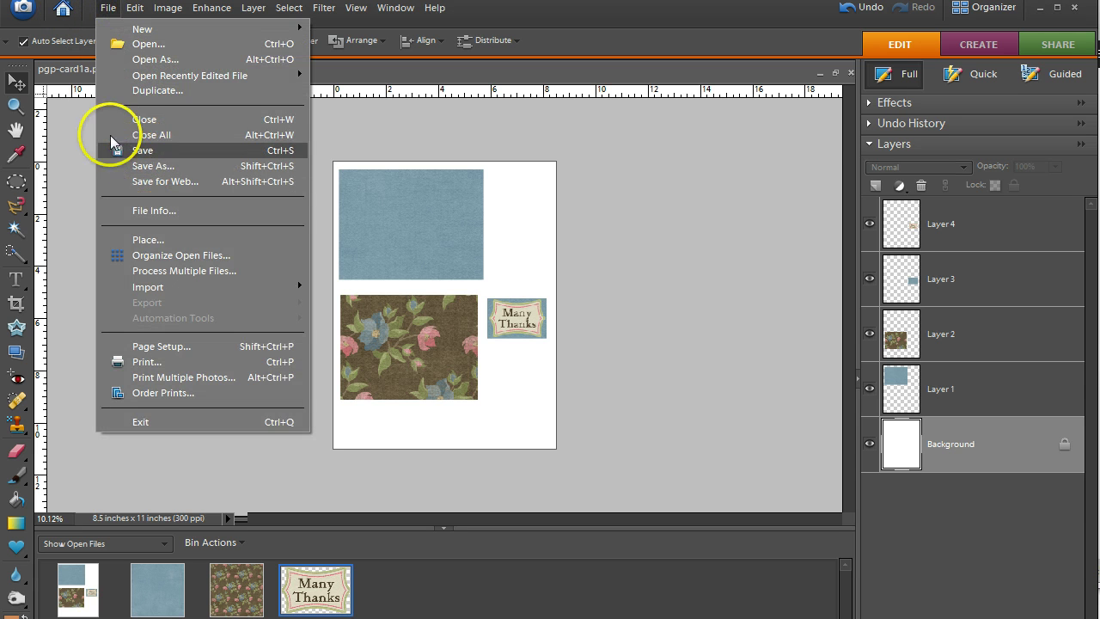
pyautogui.click(146, 149)
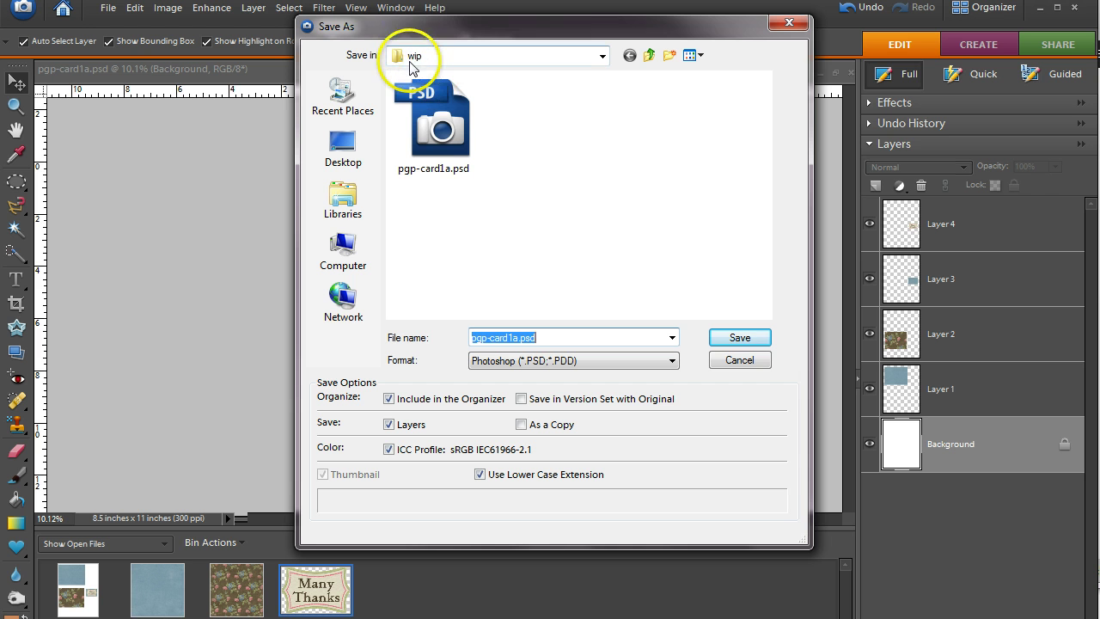
pyautogui.click(739, 338)
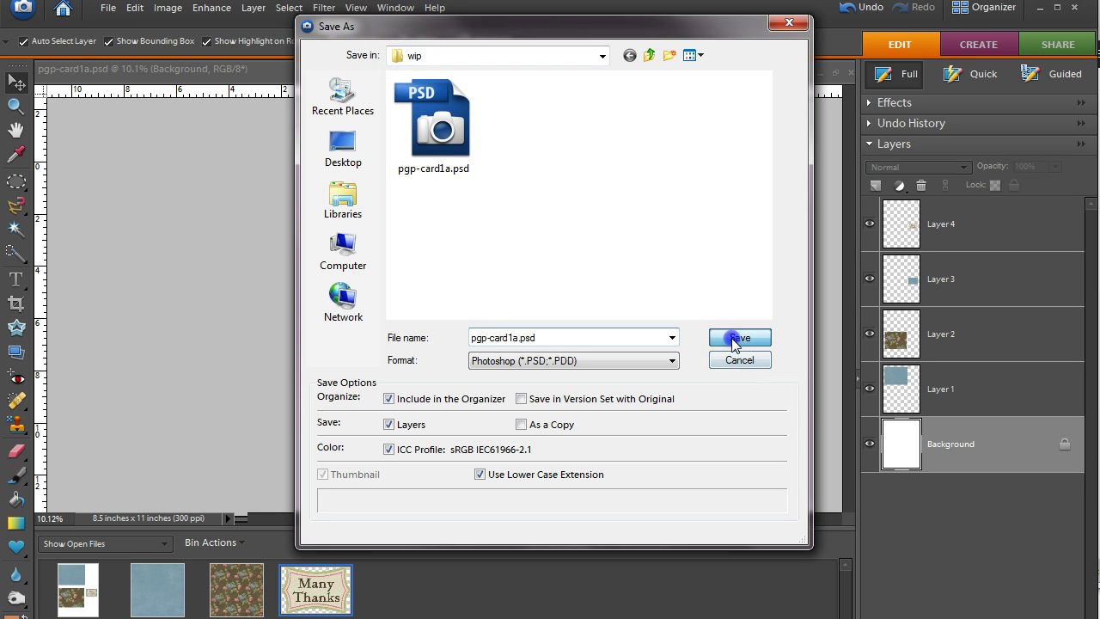
pyautogui.click(506, 261)
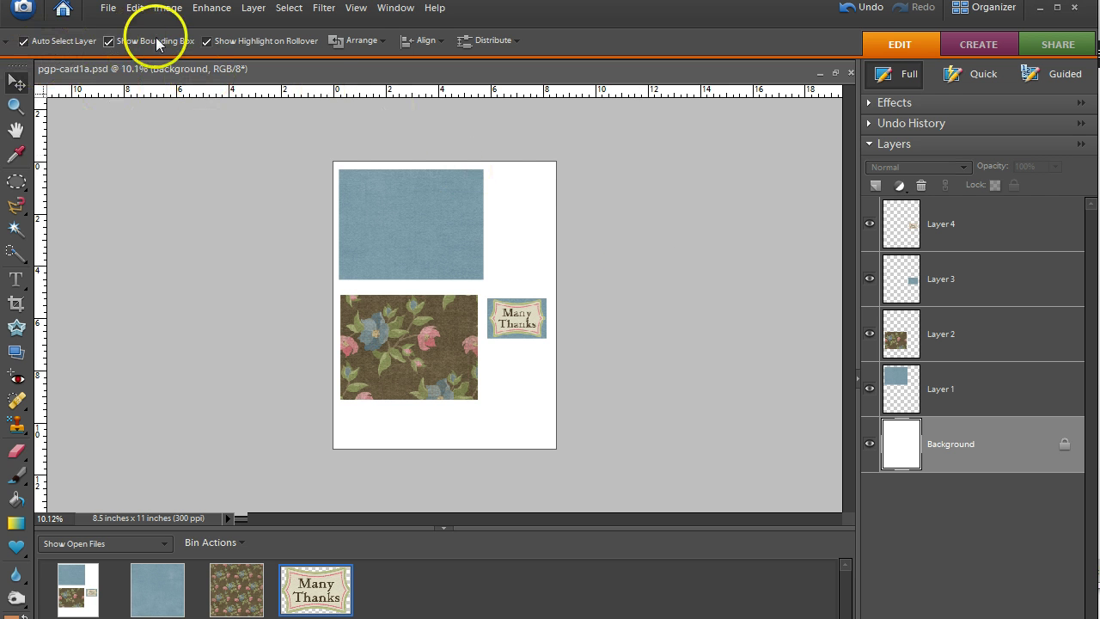
# - Open the print settings for the card sheet and set Color Handling to Photoshop Elements Manages Colors
pyautogui.click(108, 8)
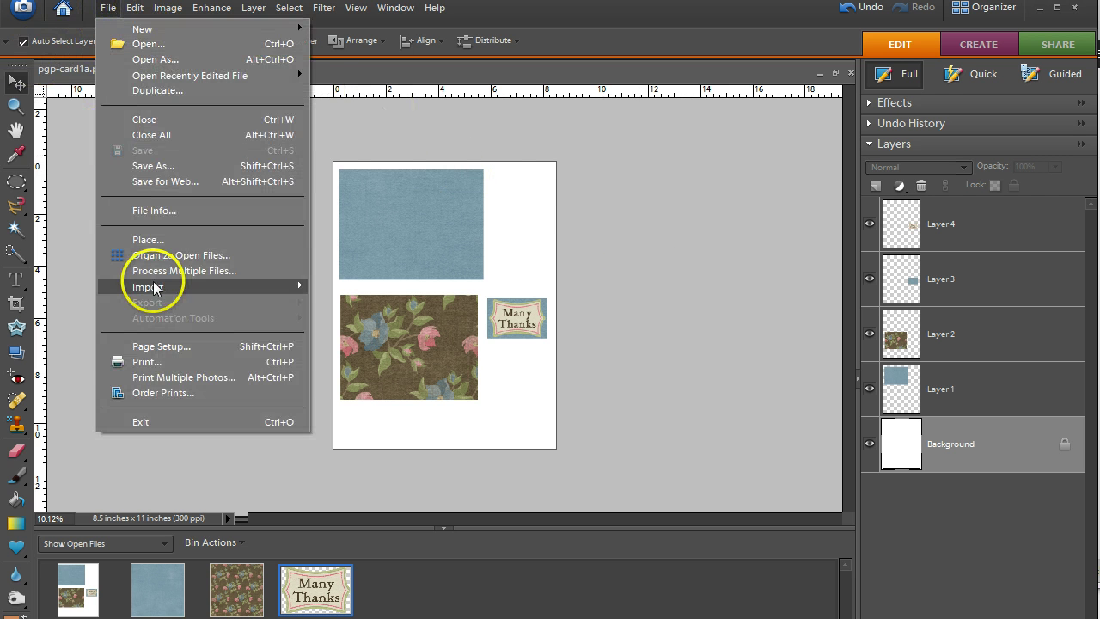
pyautogui.click(141, 362)
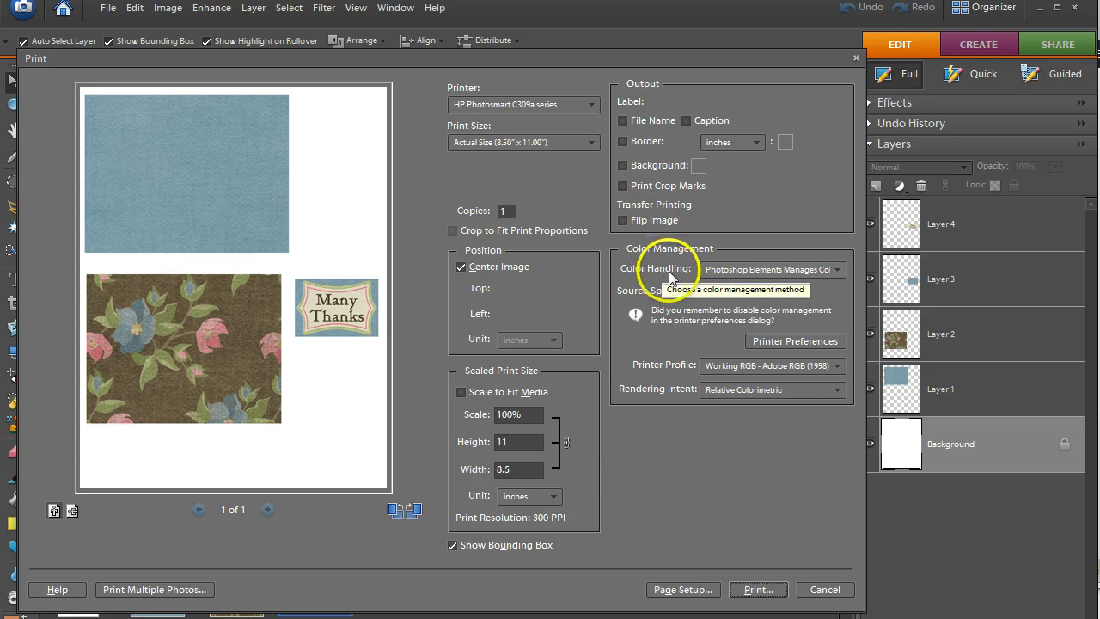
pyautogui.click(767, 274)
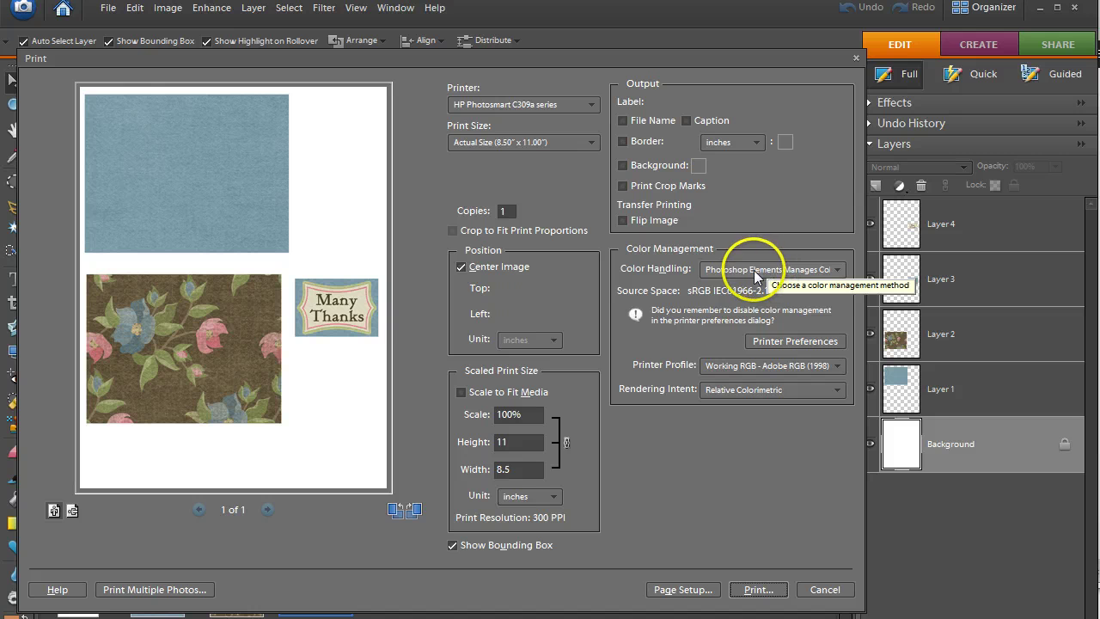
pyautogui.click(840, 269)
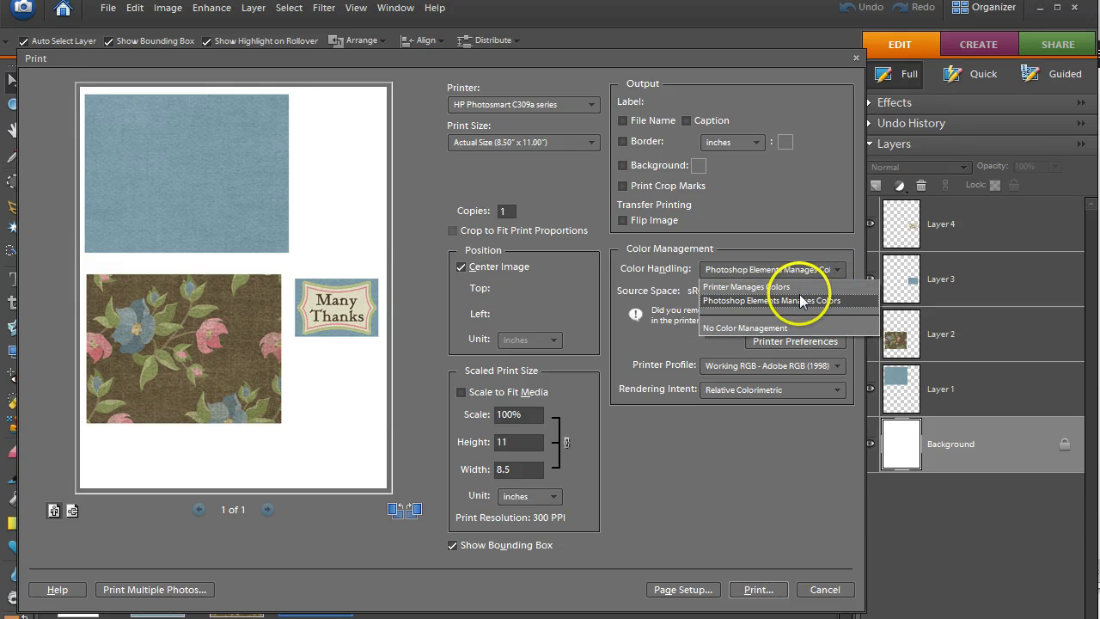
pyautogui.click(798, 300)
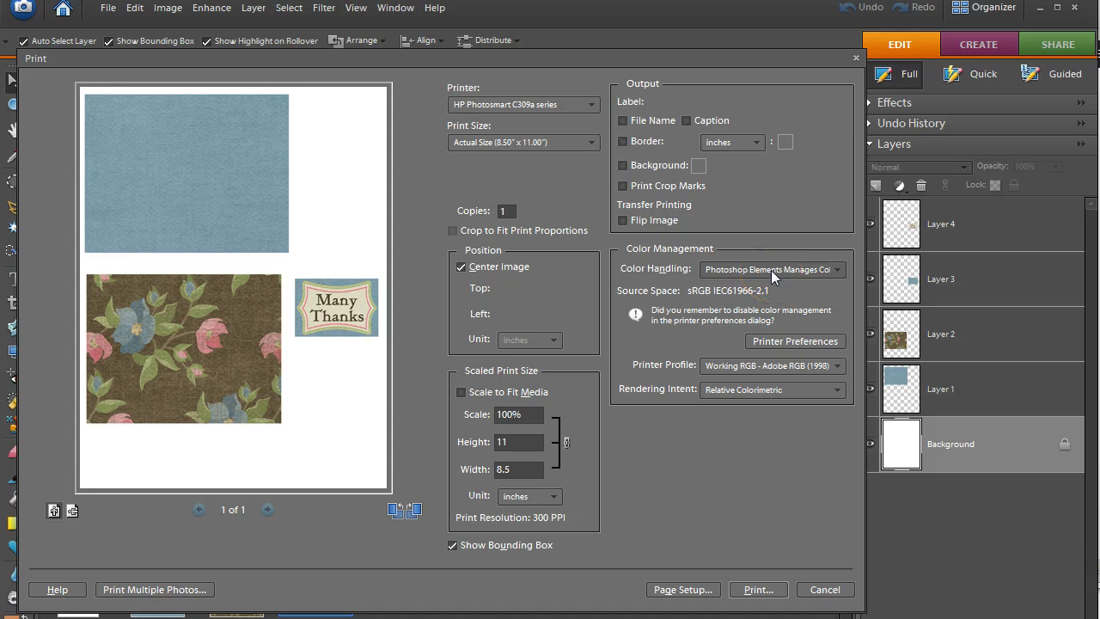
# - Set the printer's own color management to Application Managed Colors in the HP Photosmart C309a preferences
pyautogui.click(796, 341)
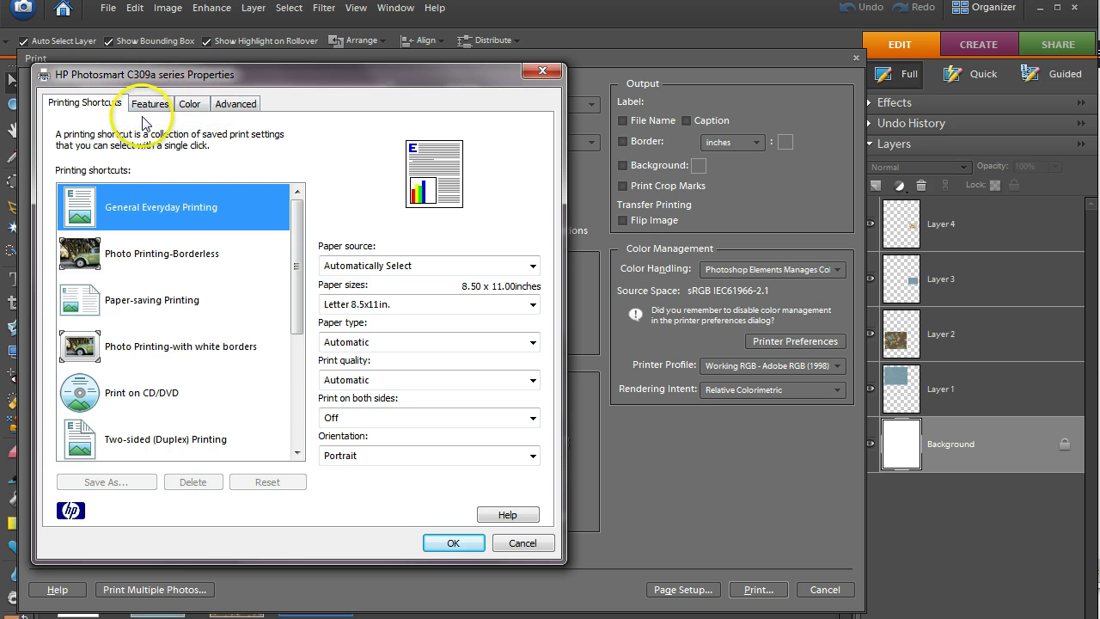
pyautogui.click(190, 105)
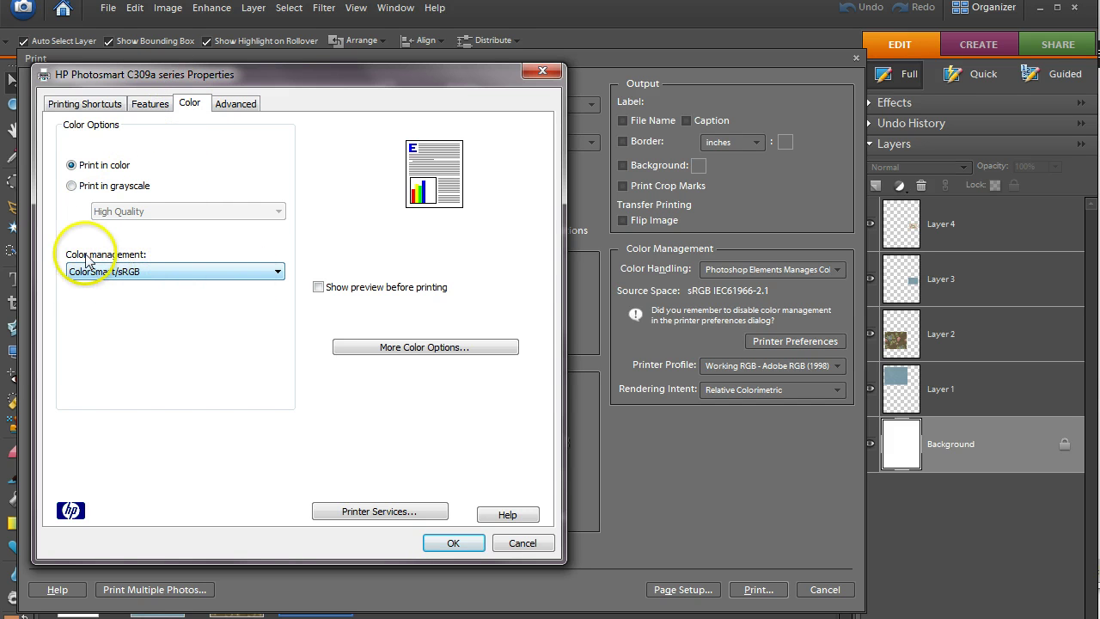
pyautogui.click(276, 271)
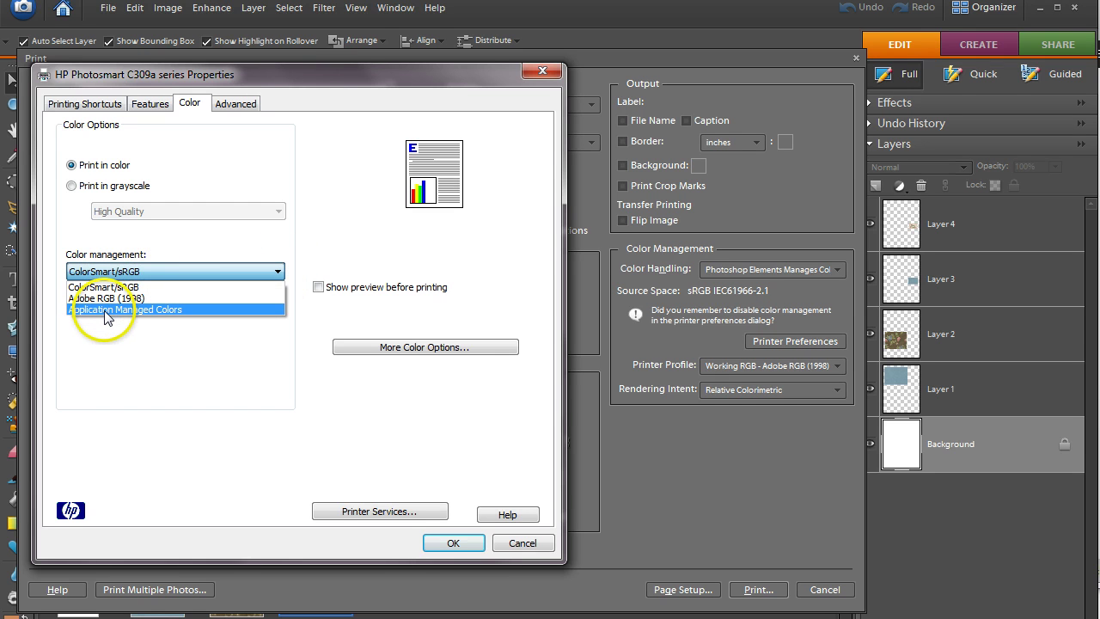
pyautogui.click(131, 310)
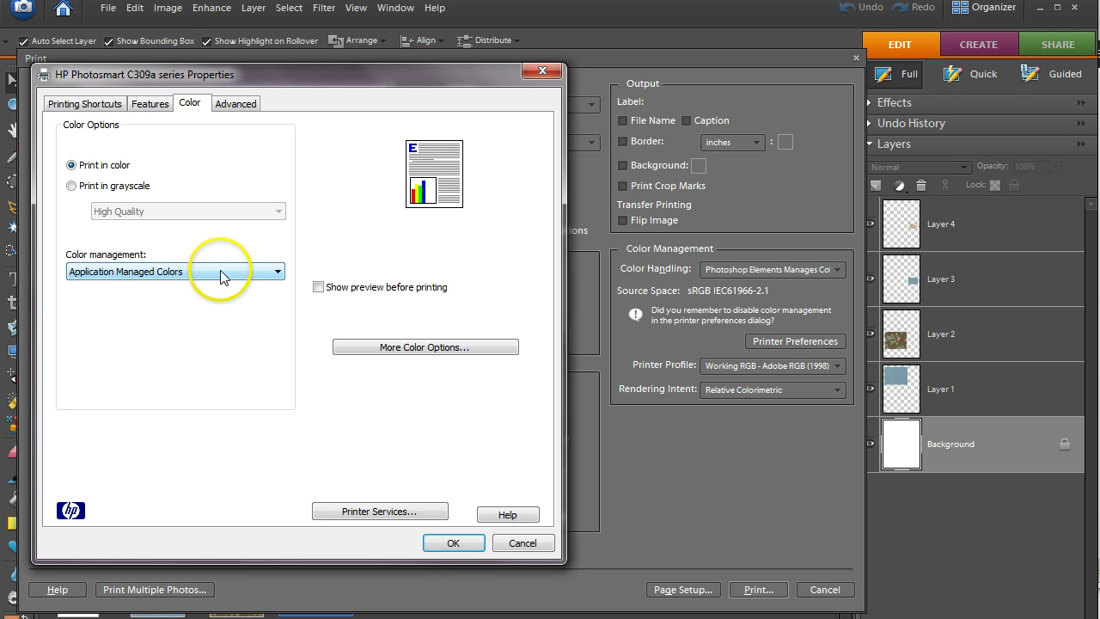
# - Set the printer's paper type to HP Brochure & Flyer Paper, Matte from the full list of brochure papers
pyautogui.click(151, 104)
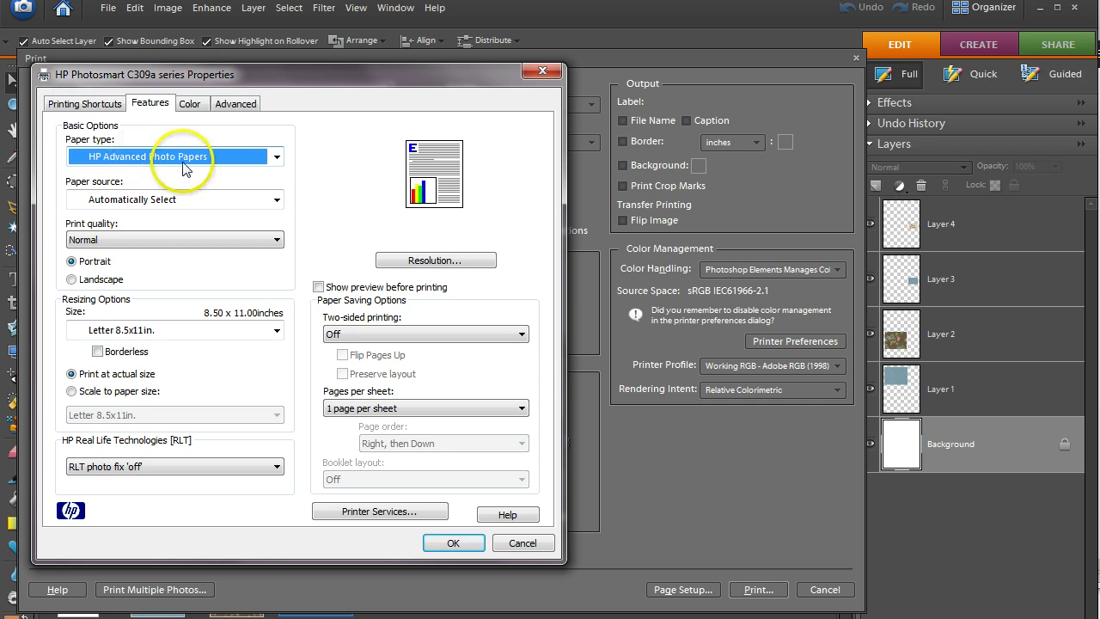
pyautogui.click(275, 156)
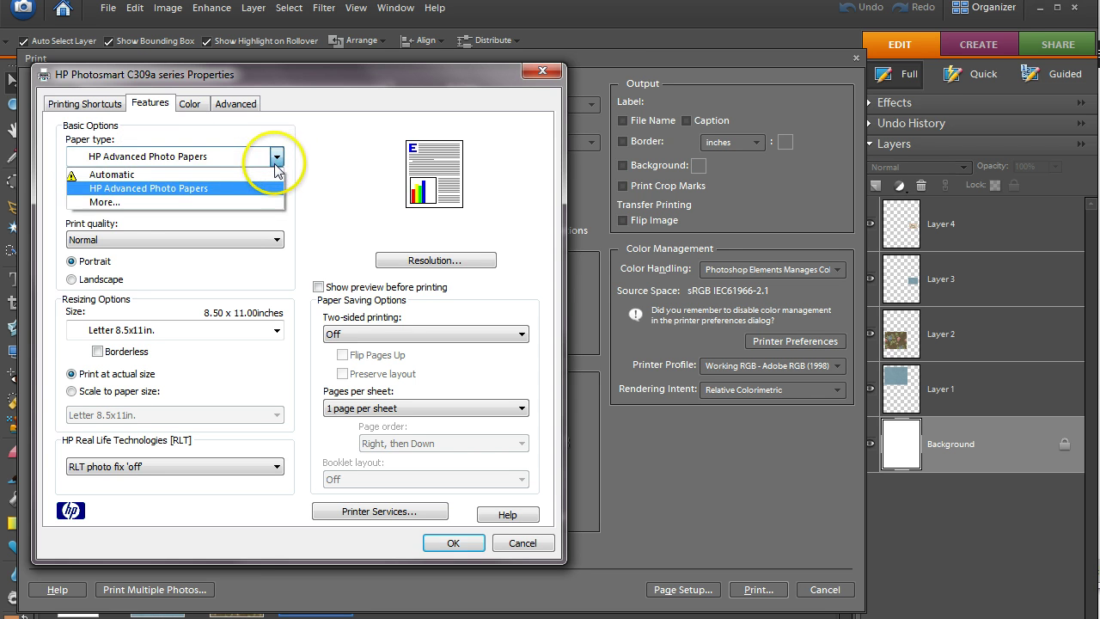
pyautogui.click(120, 202)
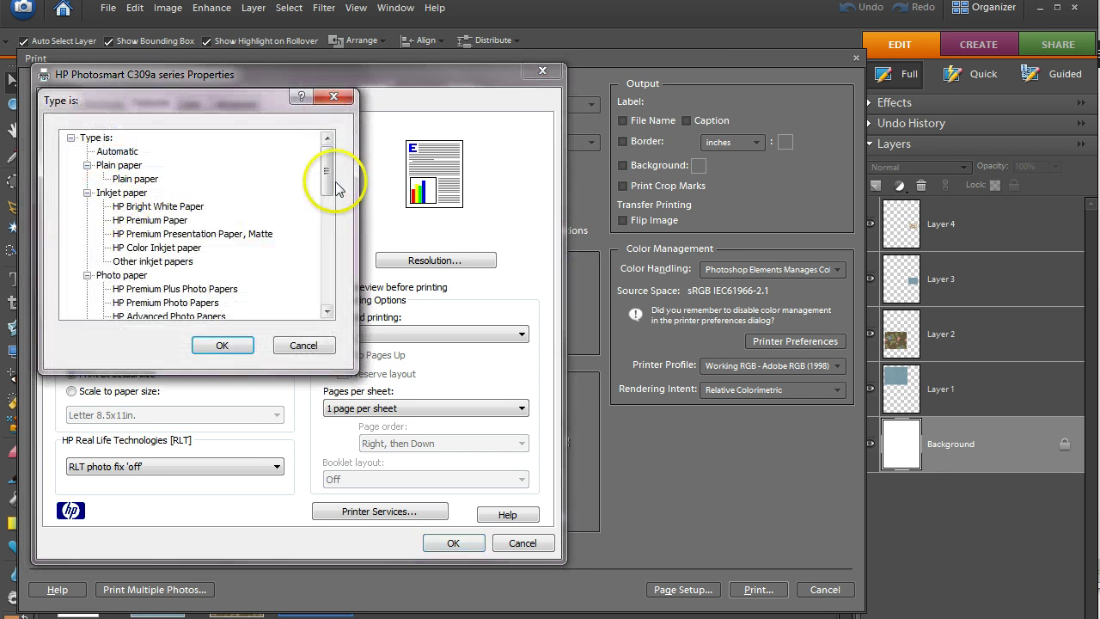
pyautogui.moveTo(330, 177); pyautogui.dragTo(331, 276)
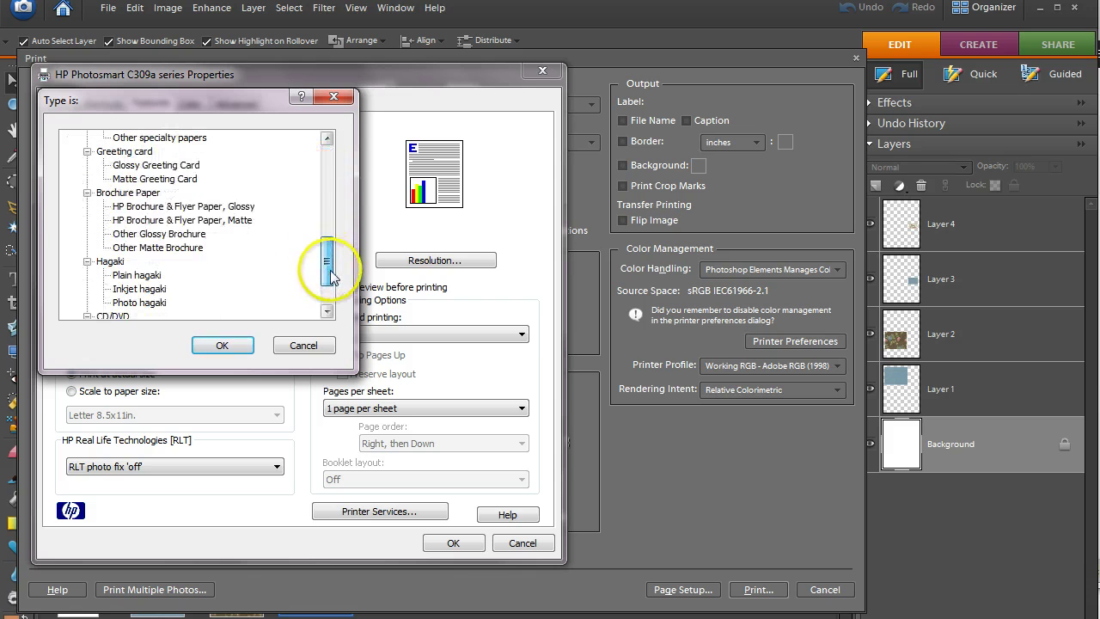
pyautogui.click(210, 220)
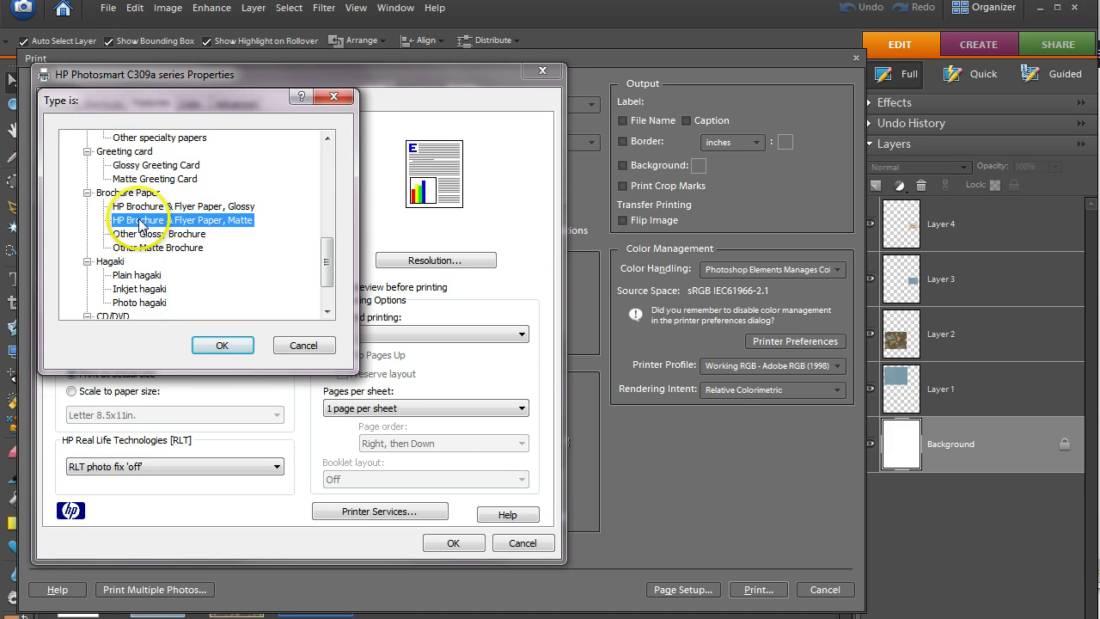
pyautogui.click(221, 345)
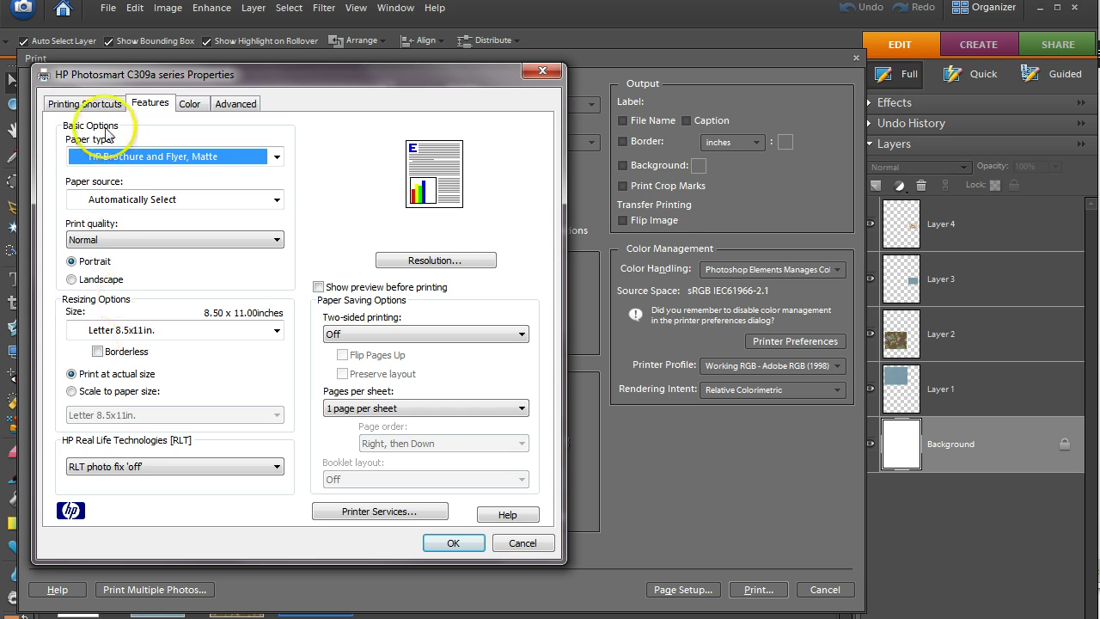
# - Review the printing shortcut settings beside the card preview, then accept the printer preferences and close the print window without printing
pyautogui.click(86, 103)
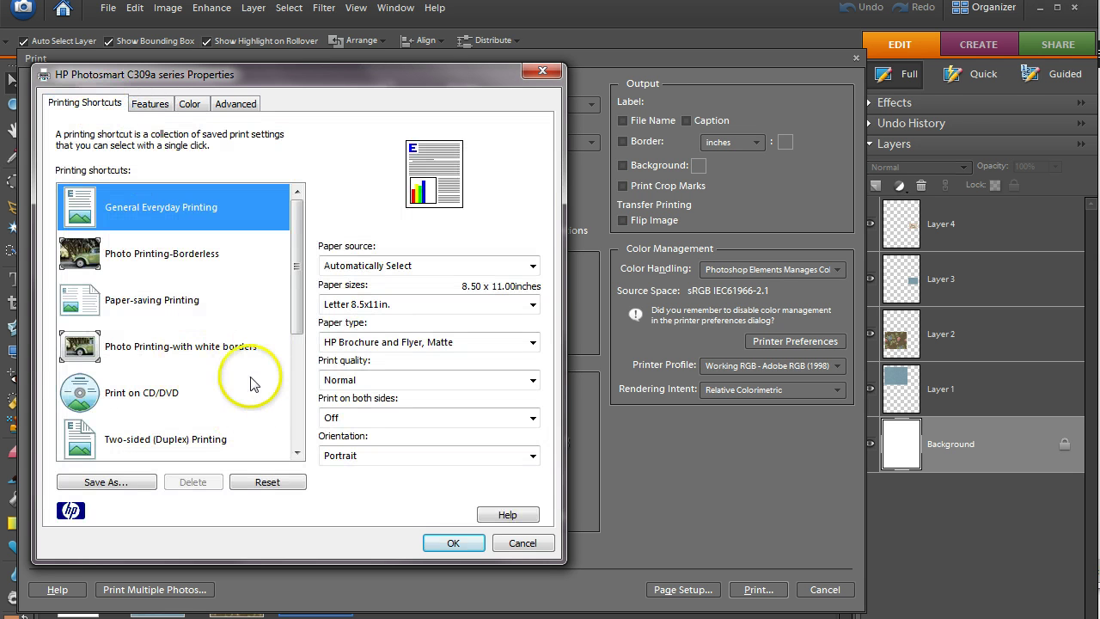
pyautogui.moveTo(406, 76); pyautogui.dragTo(793, 76)
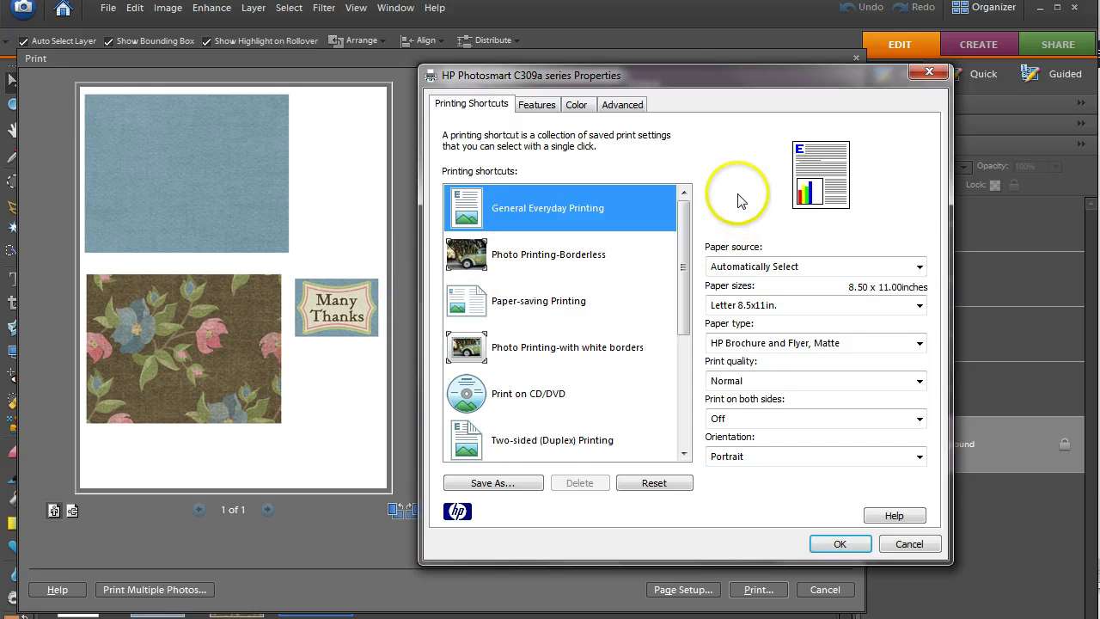
pyautogui.click(627, 305)
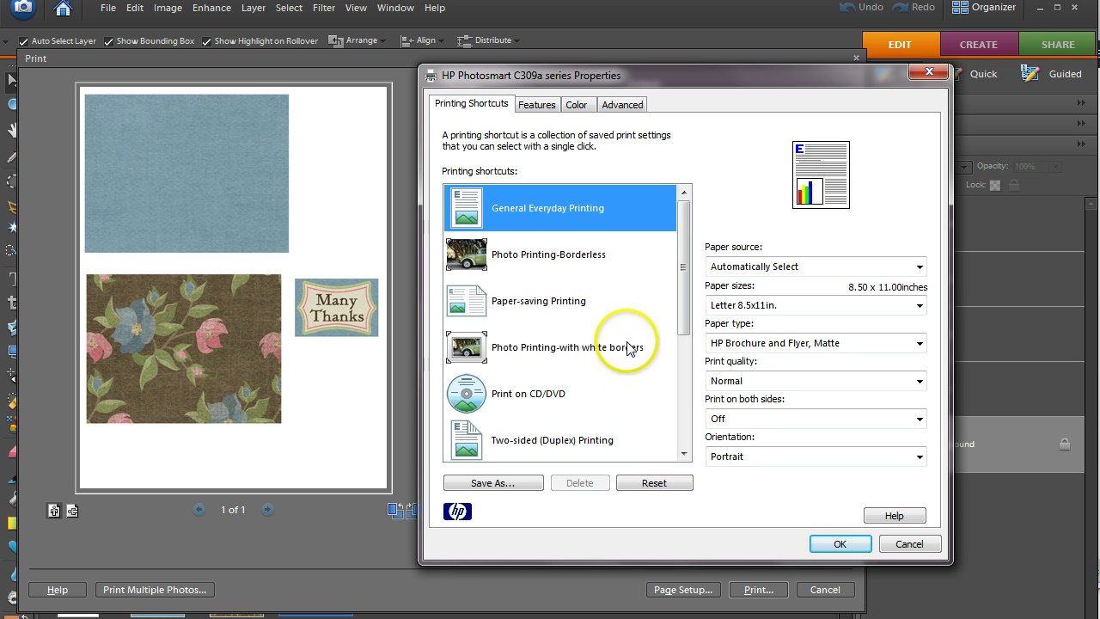
pyautogui.click(836, 545)
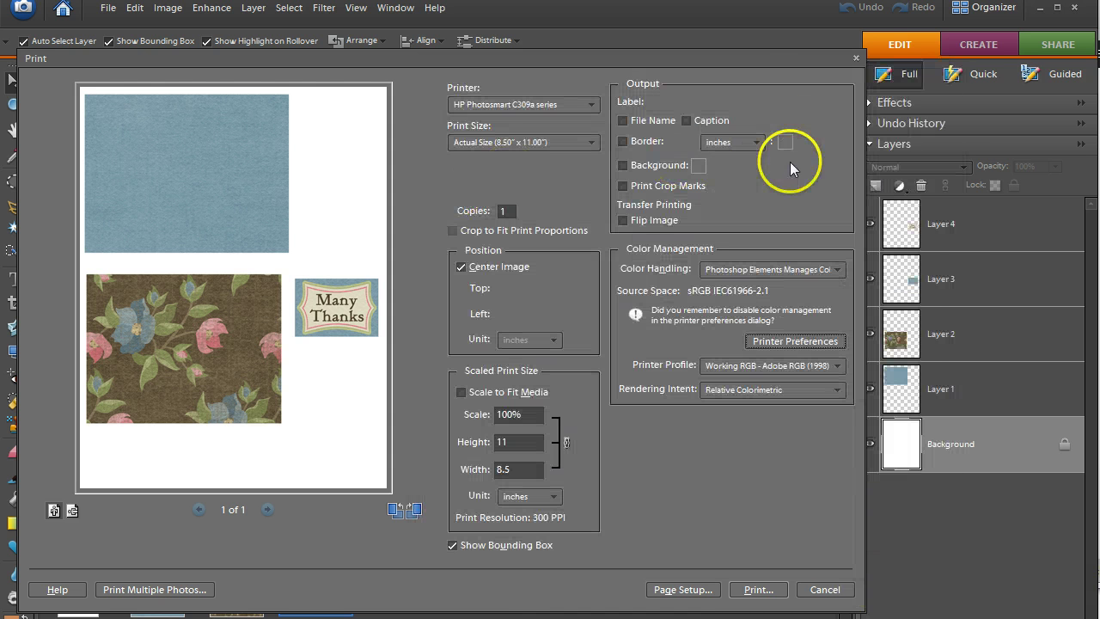
pyautogui.click(856, 56)
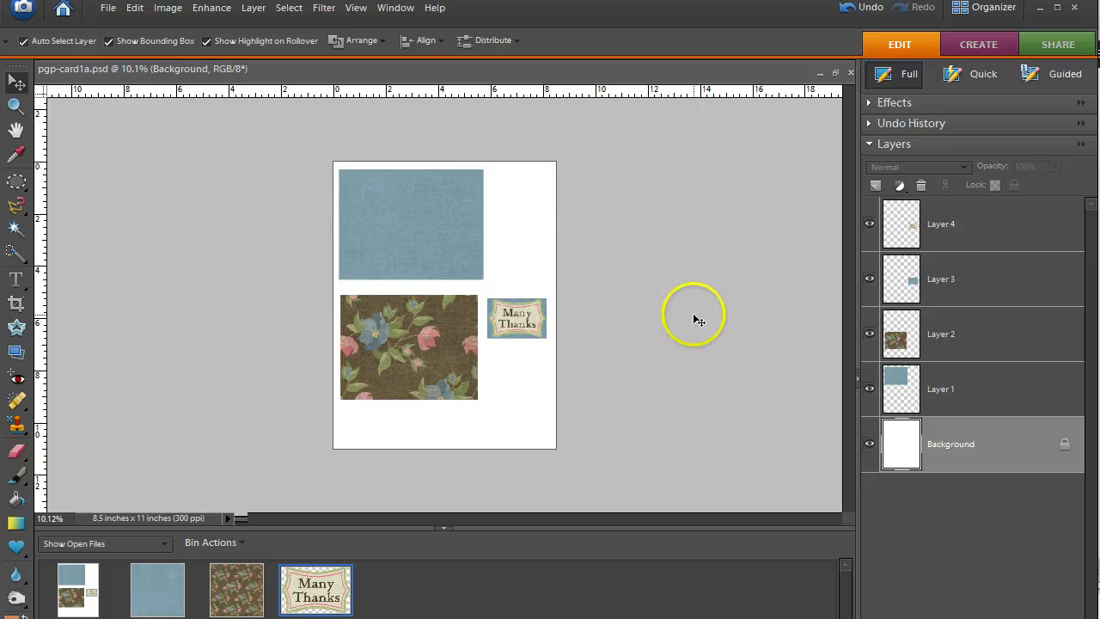